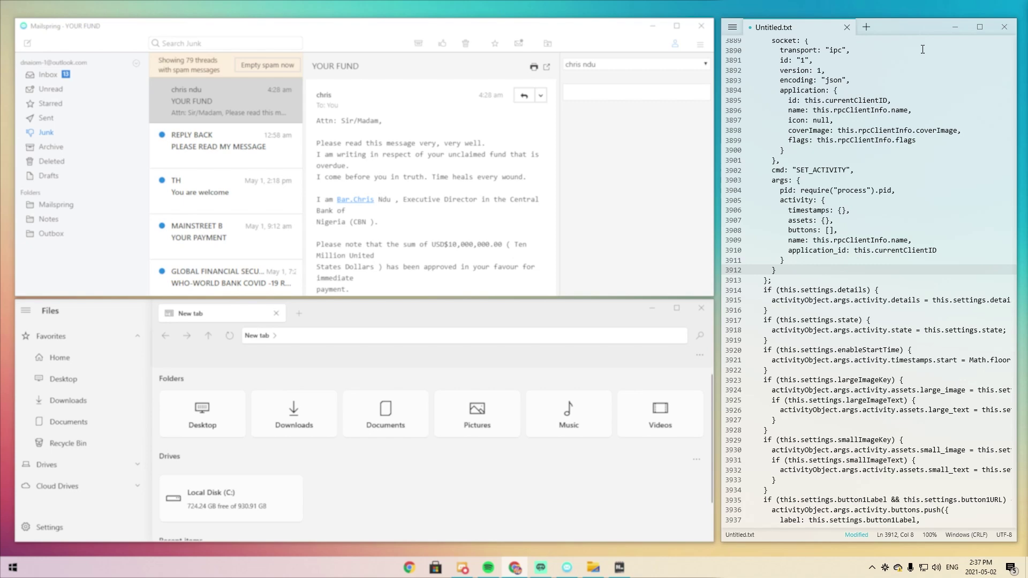
- In Notepads, open a second empty tab, return to the code file, and close the empty tab
scroll(864, 109, "up", 20)
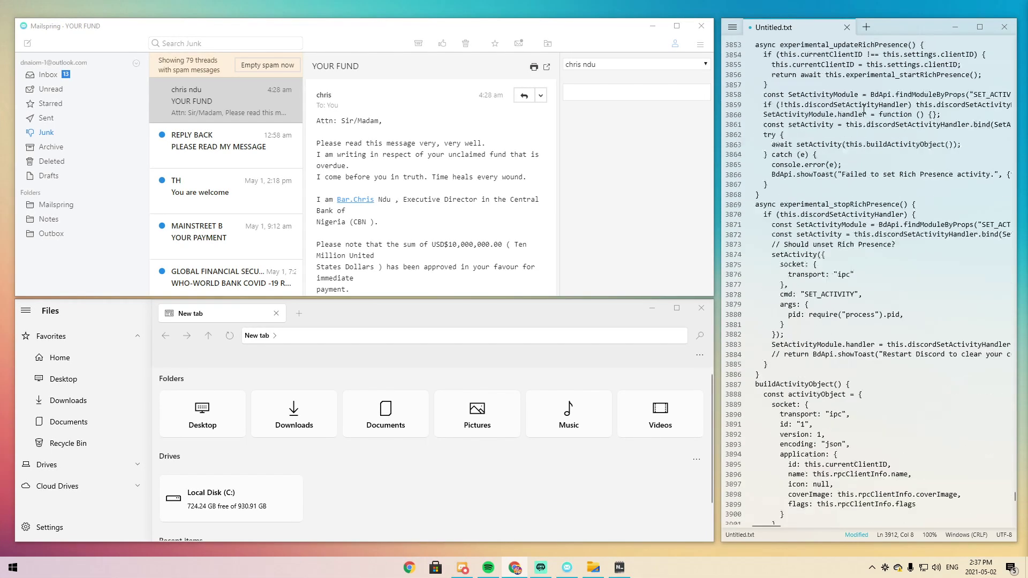
left_click(869, 28)
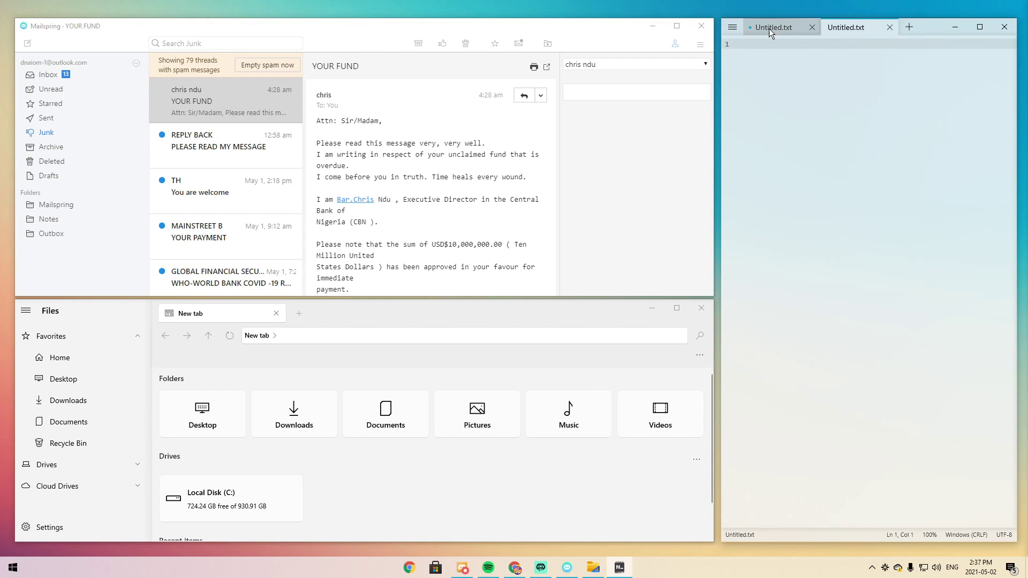
left_click(769, 28)
left_click(888, 27)
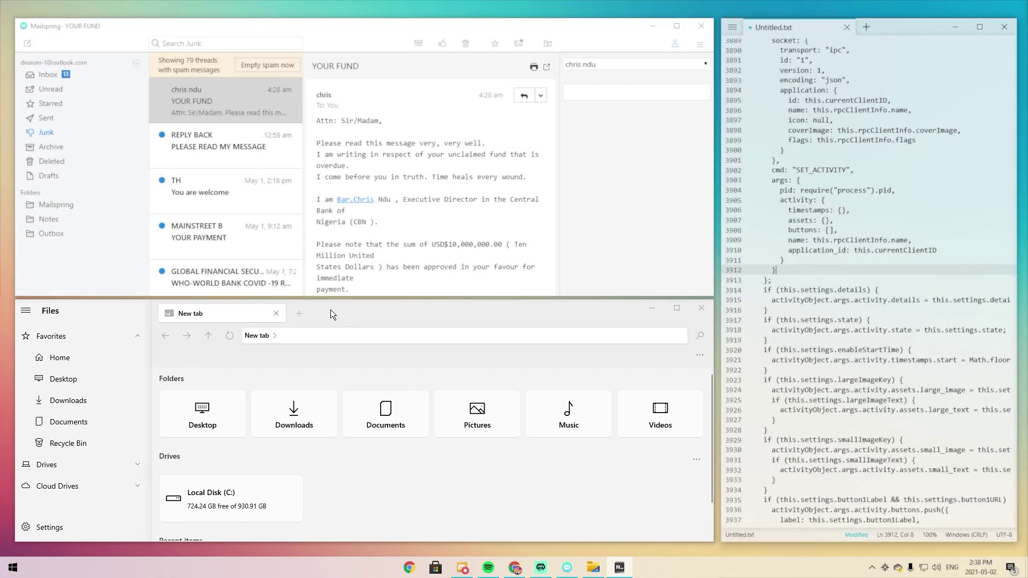
- In Files, open Local Disk (C:) and then the Downloads folder
scroll(375, 426, "down", 1)
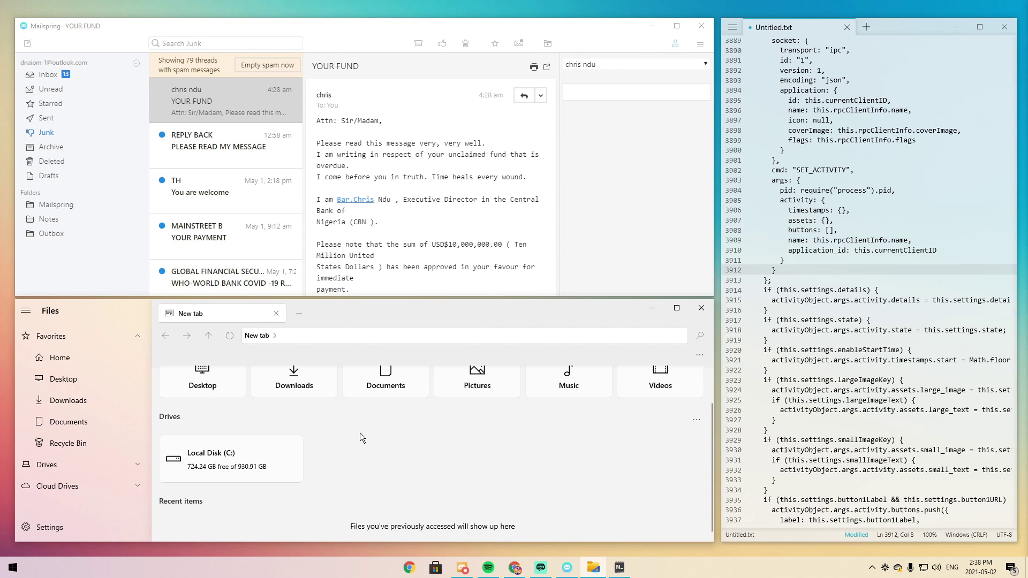
scroll(326, 450, "up", 1)
left_click(225, 503)
scroll(371, 428, "down", 2)
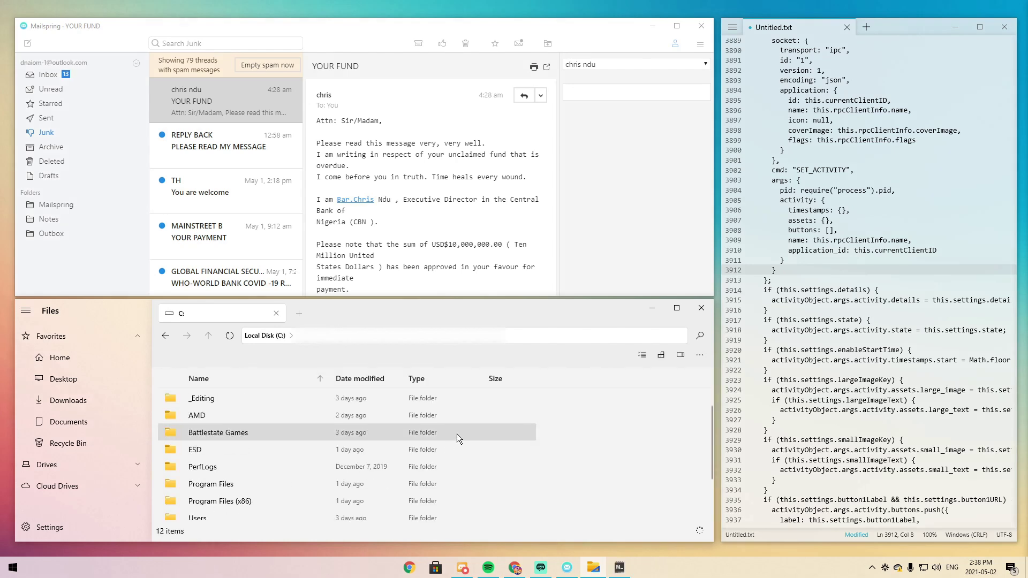
scroll(441, 440, "up", 2)
left_click(76, 406)
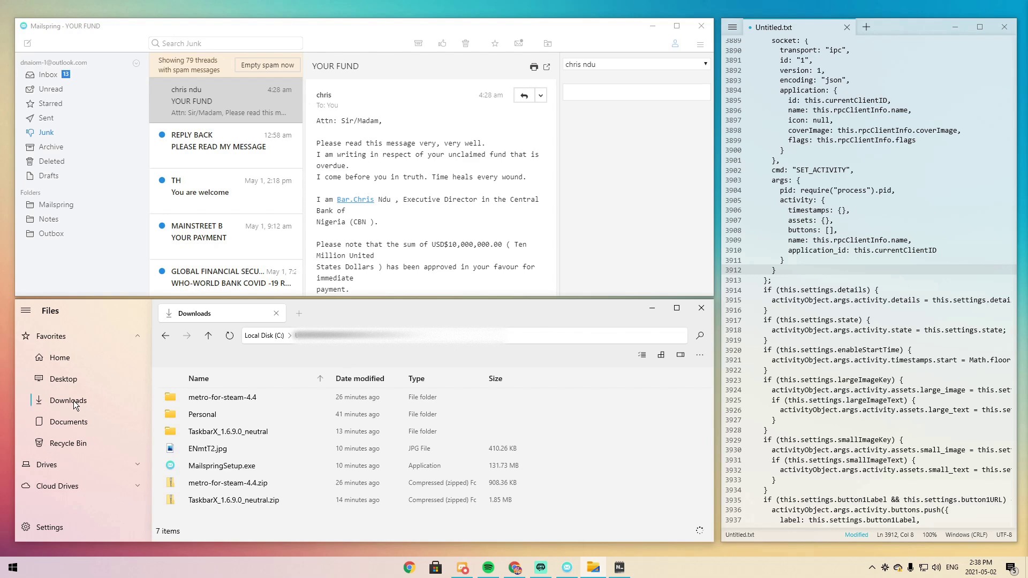
- Bring up the ModernFlyouts media flyout with the volume keys and set the volume to 100
key("XF86AudioRaiseVolume")
key("XF86AudioLowerVolume")
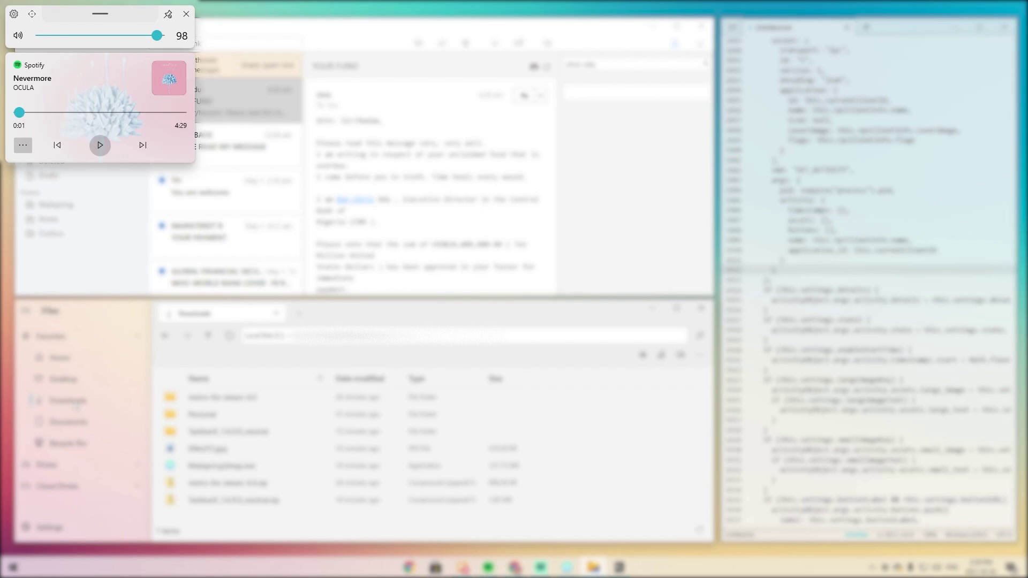
key("XF86AudioRaiseVolume")
key("XF86AudioLowerVolume")
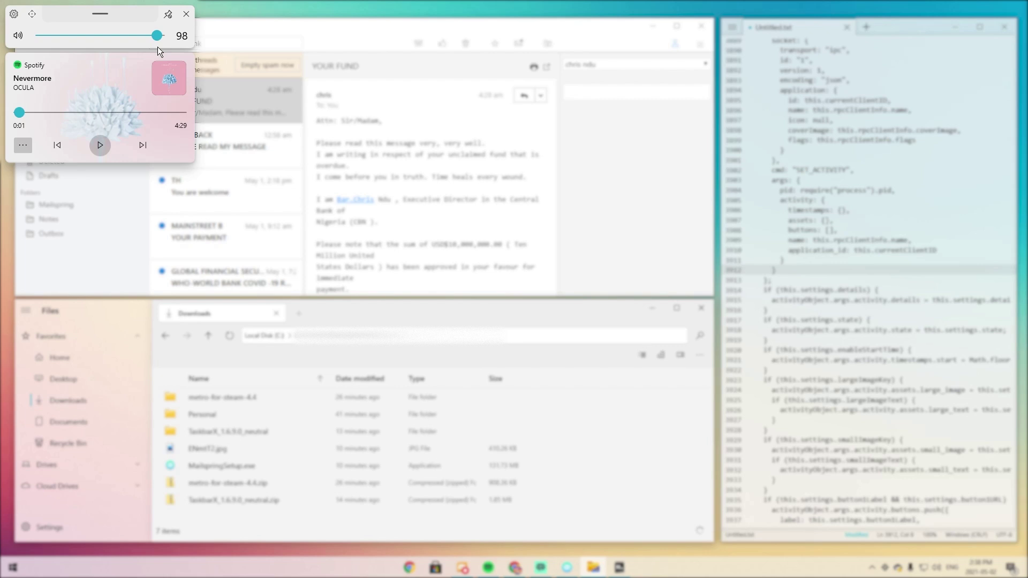
mouse_move(154, 39)
left_mouse_down()
mouse_move(69, 37)
mouse_move(140, 42)
left_mouse_up()
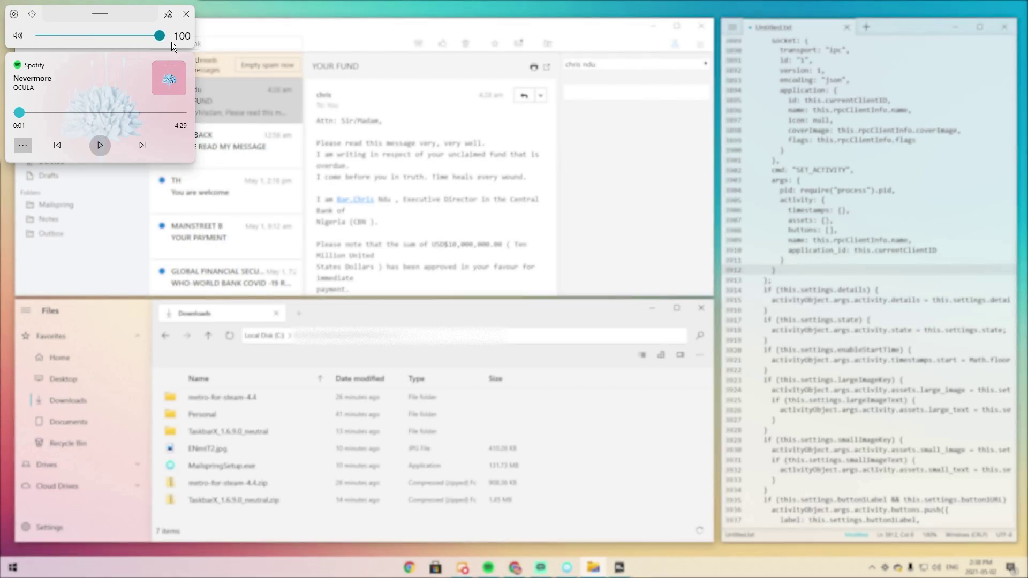
- Pin the flyout open and toggle the extra shuffle, repeat and stop controls on and off
left_click(167, 14)
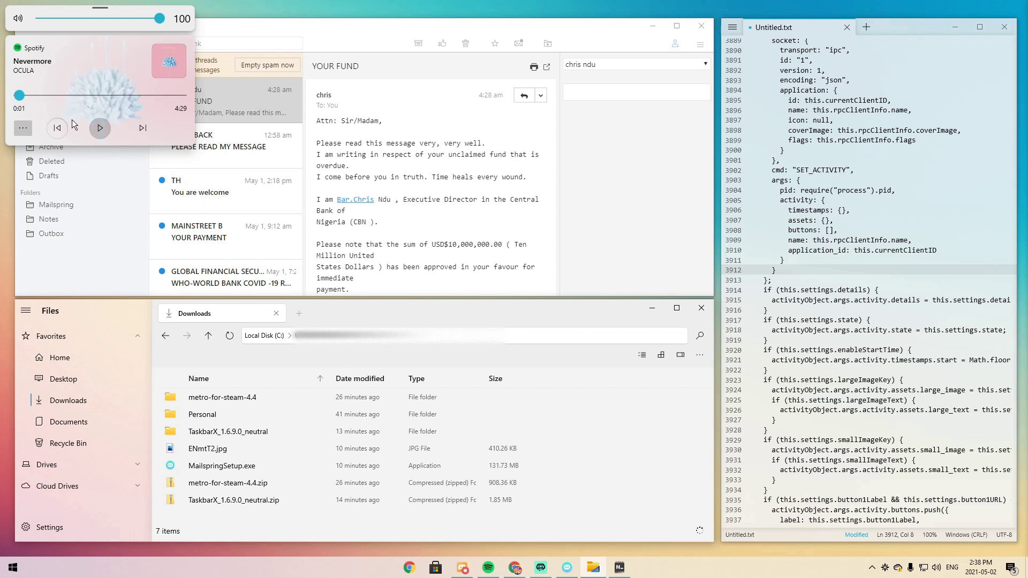
left_click(22, 128)
left_click(23, 127)
- Bring Mailspring to the front and switch from Junk to the Inbox with the Outlook.com Team threads
left_click(346, 28)
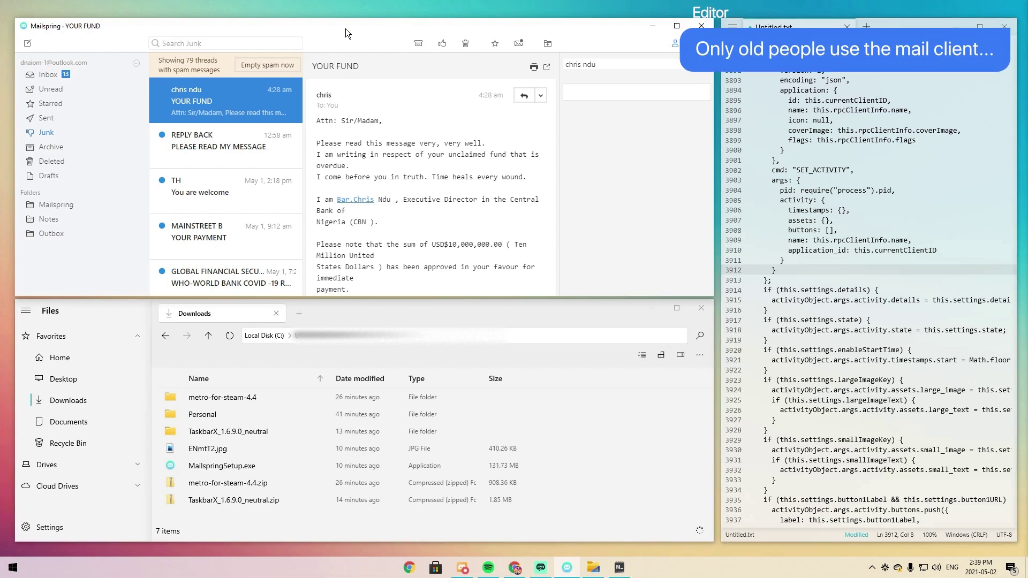
left_click(53, 76)
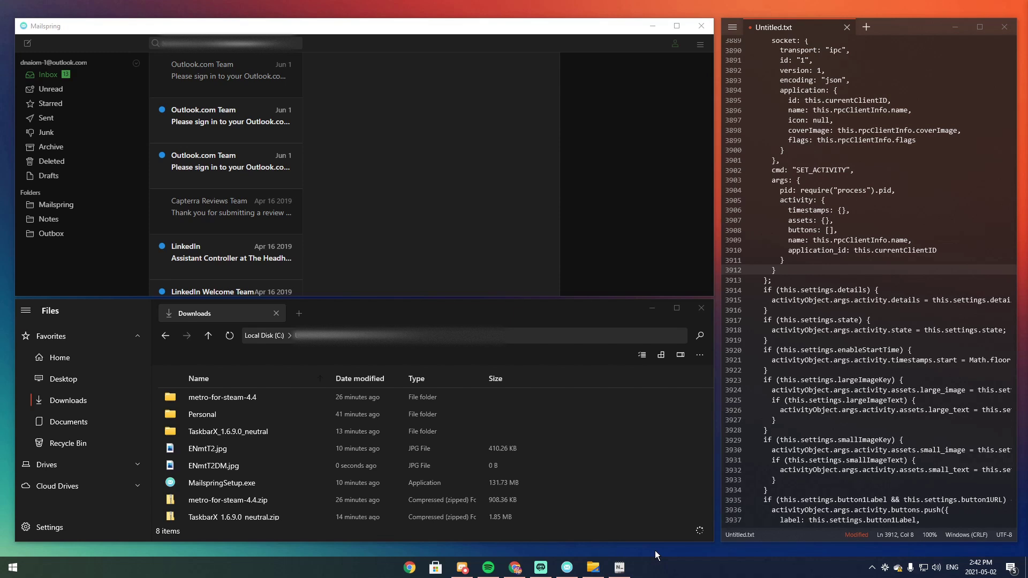
- Raise the volume to show the media flyout on the now dark-themed desktop
key("XF86AudioRaiseVolume")
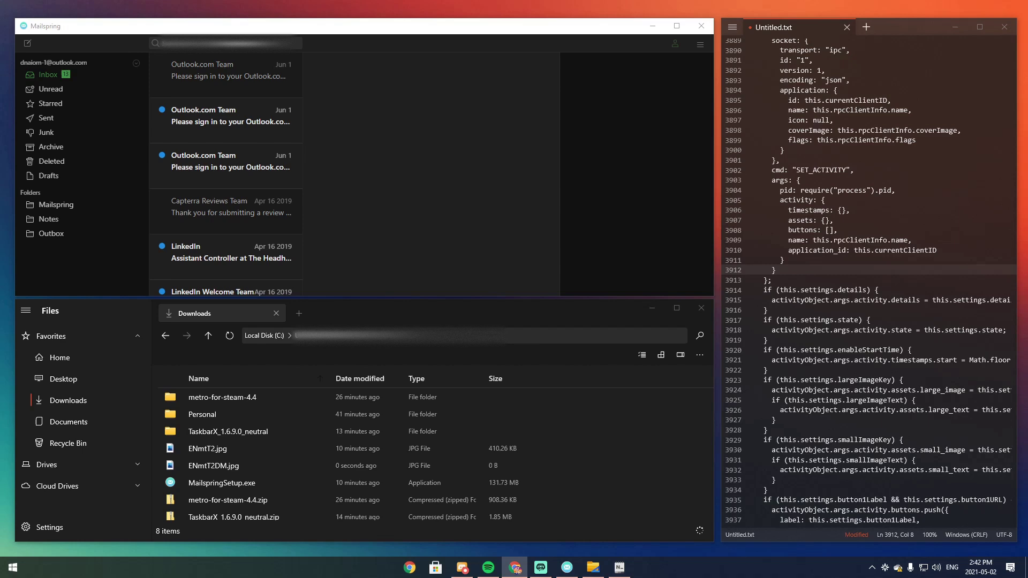
- Switch to Chrome and scroll the TaskbarX website to its Downloads section for version 1.6.9.0
key("alt+Tab")
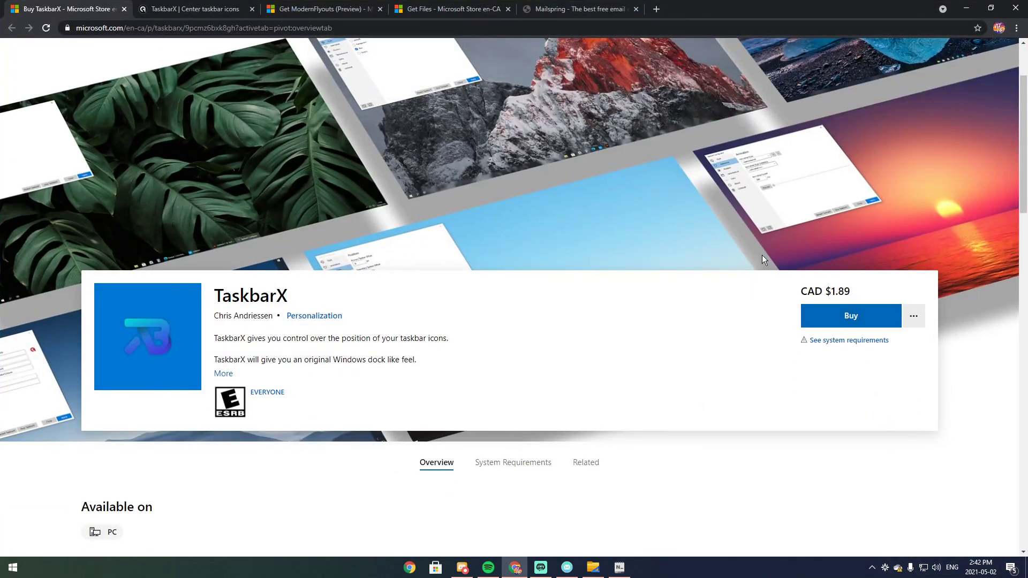
left_click(159, 8)
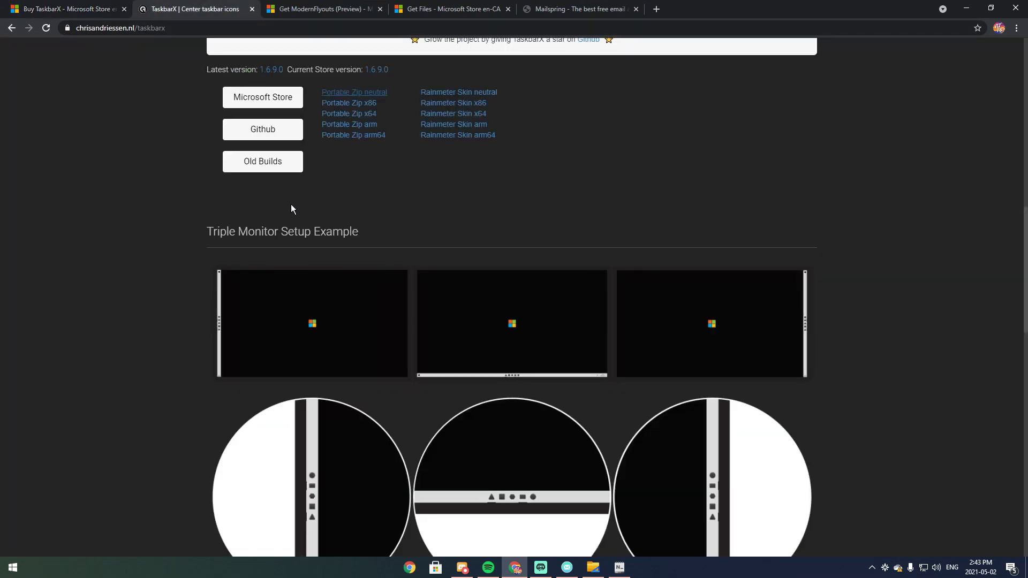
scroll(392, 214, "up", 10)
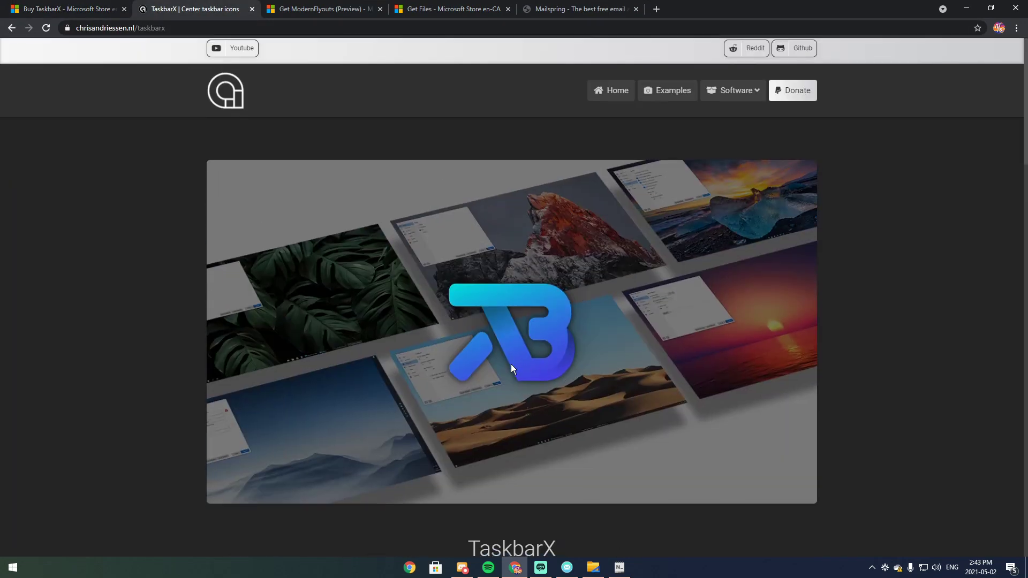
scroll(477, 375, "down", 5)
scroll(441, 390, "down", 2)
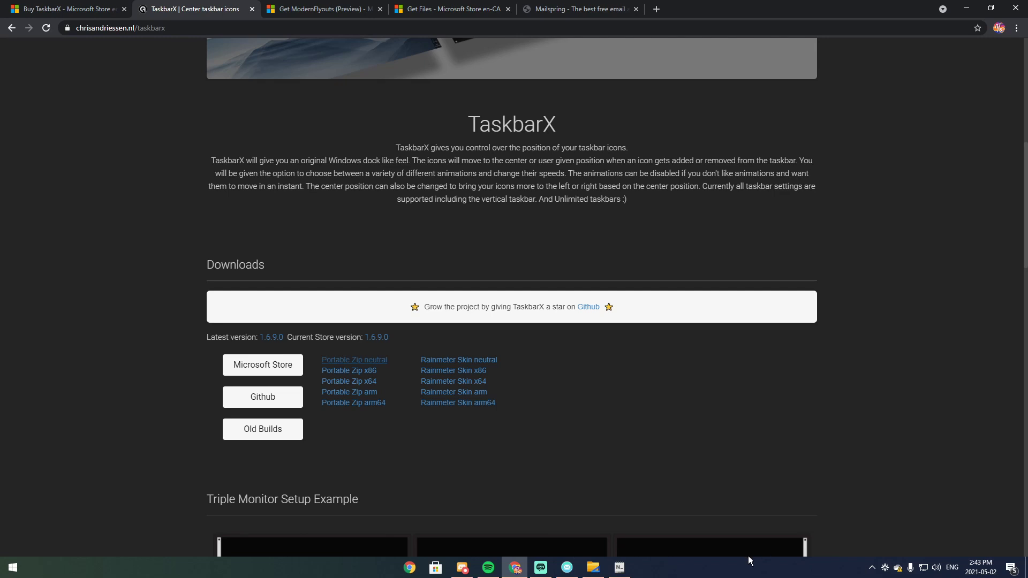
left_click(54, 8)
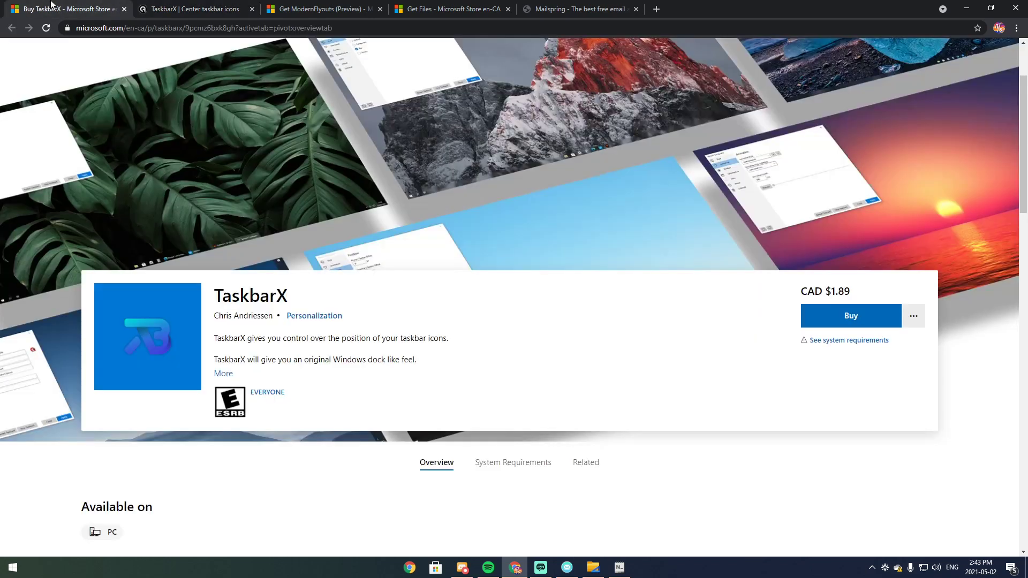
key("ctrl+Tab")
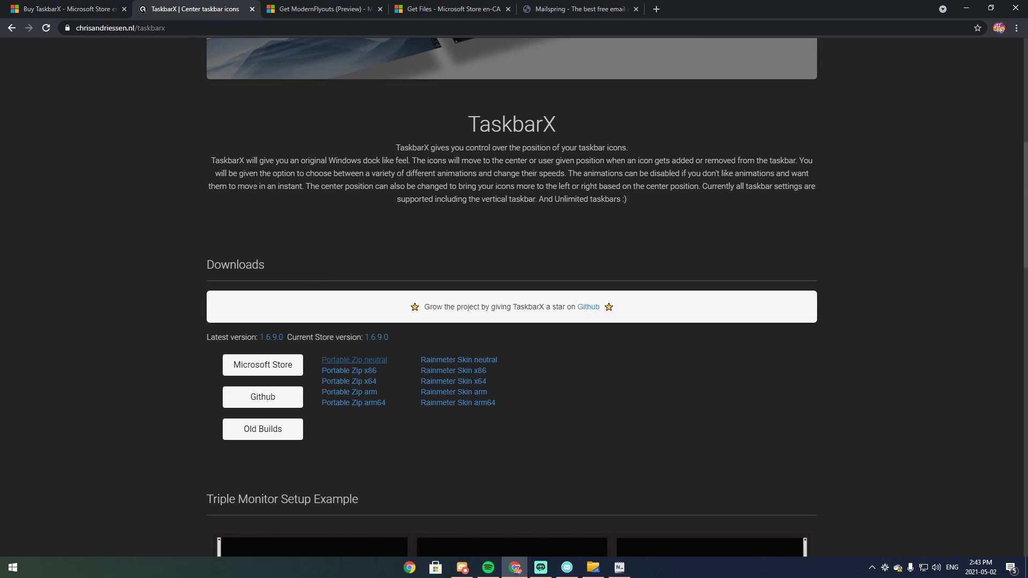
- View the ModernFlyouts (Preview) Store page, preview the new volume flyout, then refocus Chrome
left_click(298, 8)
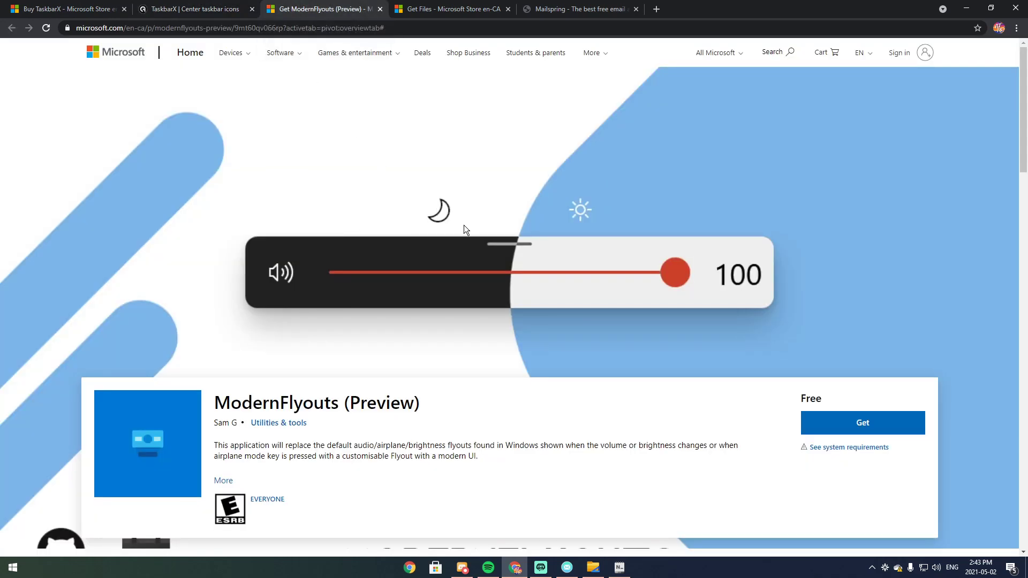
key("XF86AudioRaiseVolume")
key("XF86AudioRaiseVolume")
left_click(522, 413)
- View the Files Store page, briefly open and close Files, then show the Mailspring homepage in a smaller window
left_click(452, 8)
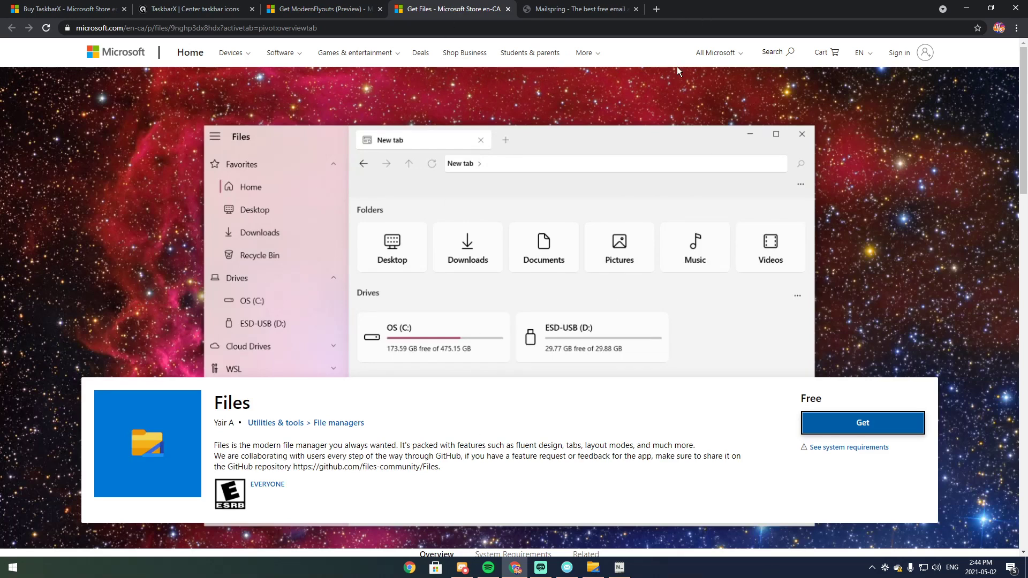
left_click(593, 567)
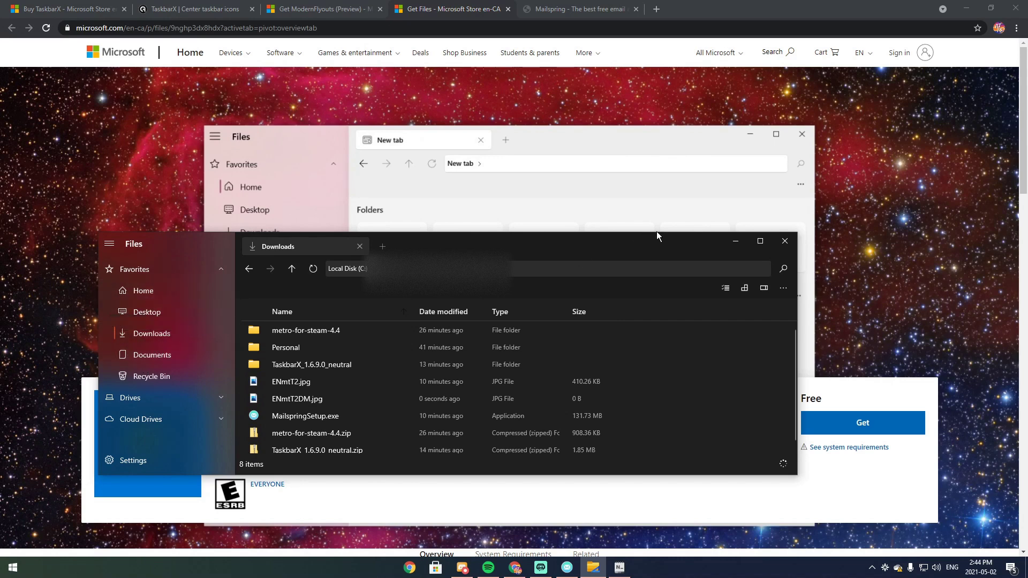
left_click(785, 240)
left_click(562, 9)
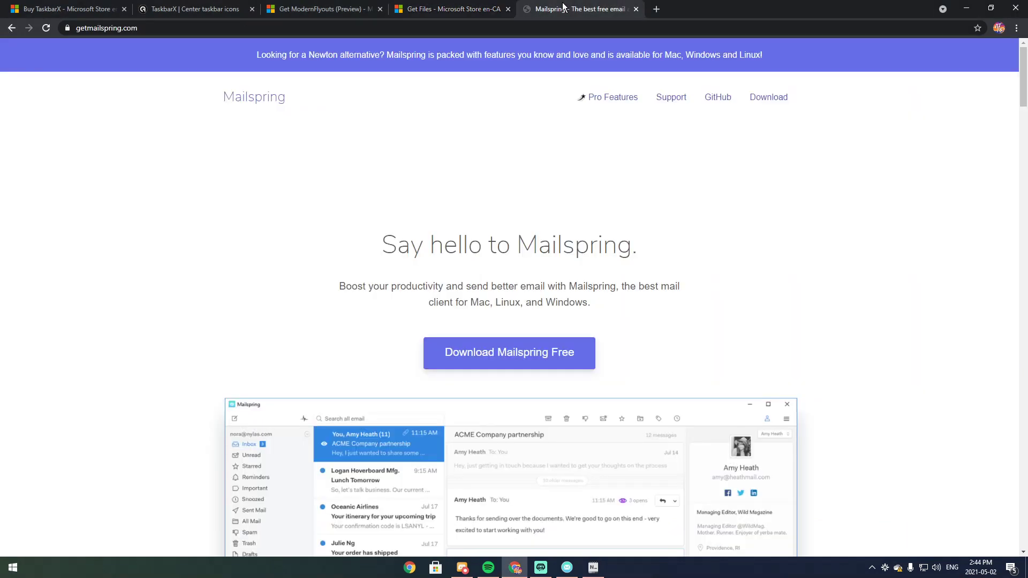
left_click_drag(762, 9, 510, 1)
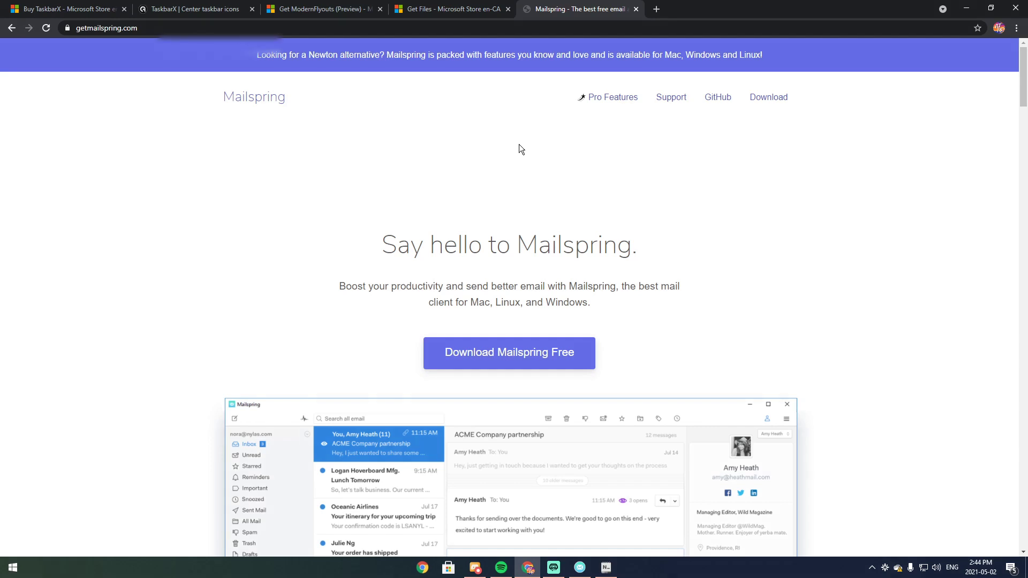
- Move Chrome aside and open Mailspring's Appearance preferences from its main menu
left_click_drag(745, 7, 380, 268)
left_click(708, 50)
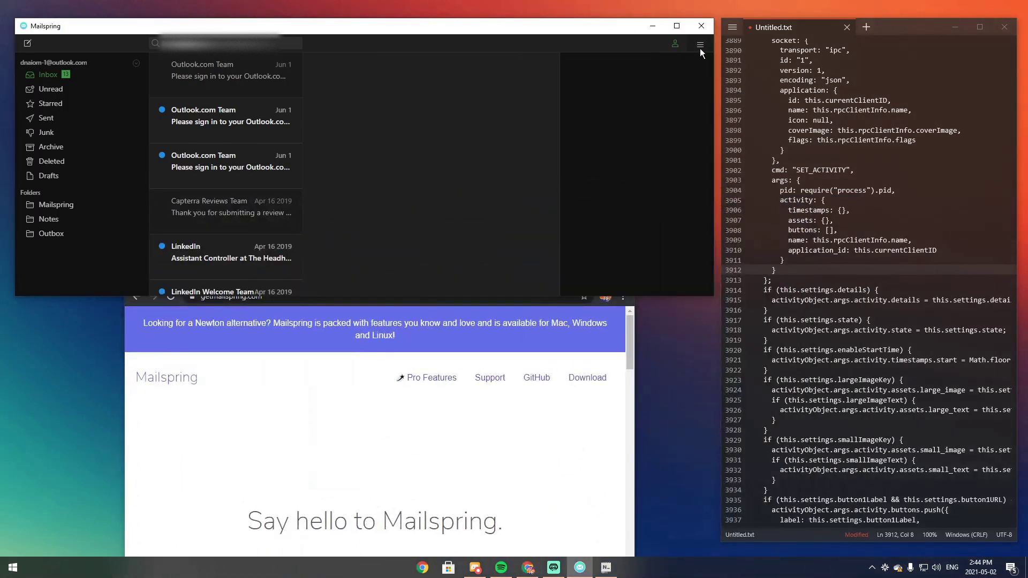
left_click(699, 49)
left_click(725, 203)
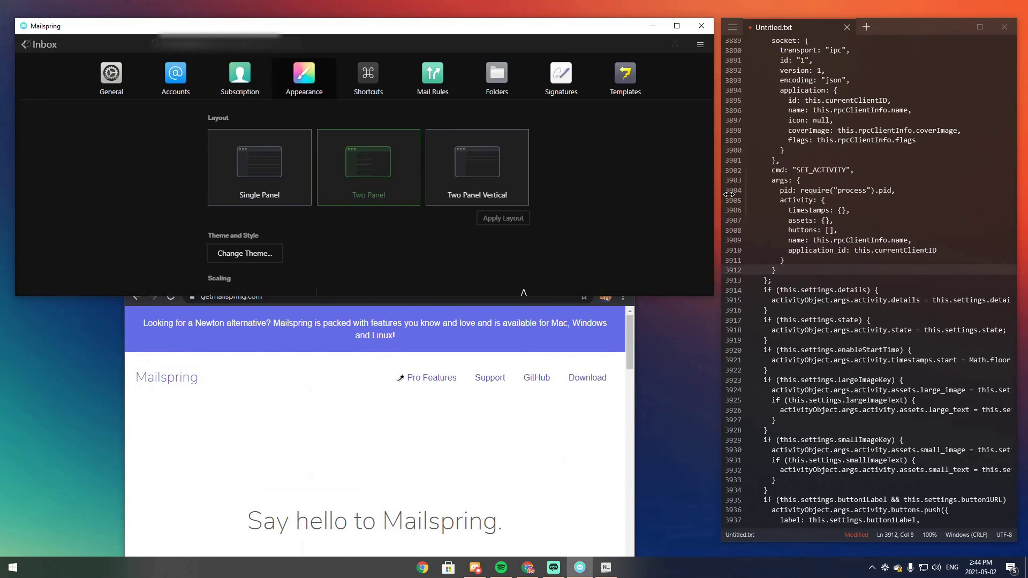
- Try the Light, Less Is More and Darkside themes, then apply Dark and close the theme picker
scroll(315, 223, "down", 1)
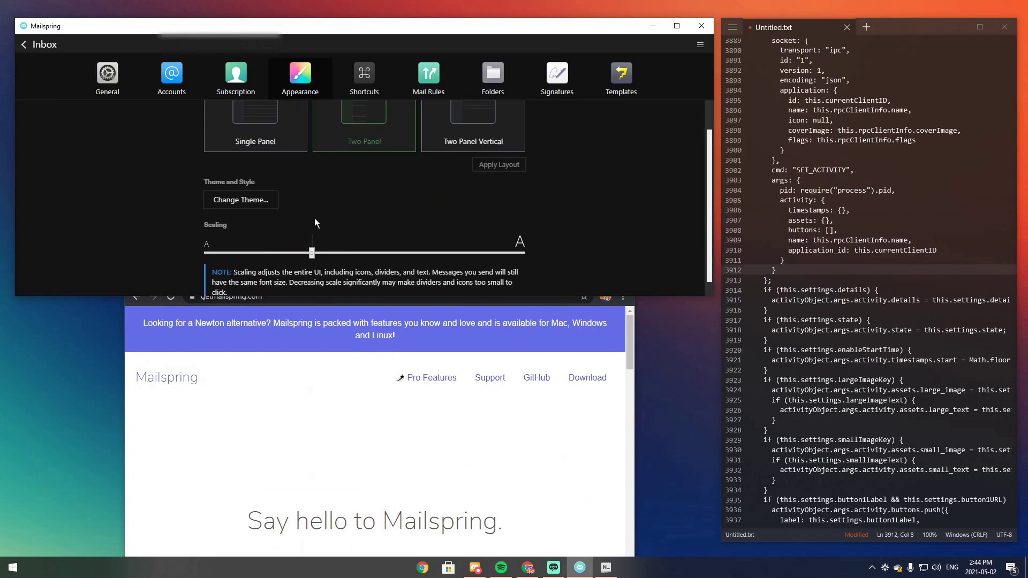
left_click(268, 200)
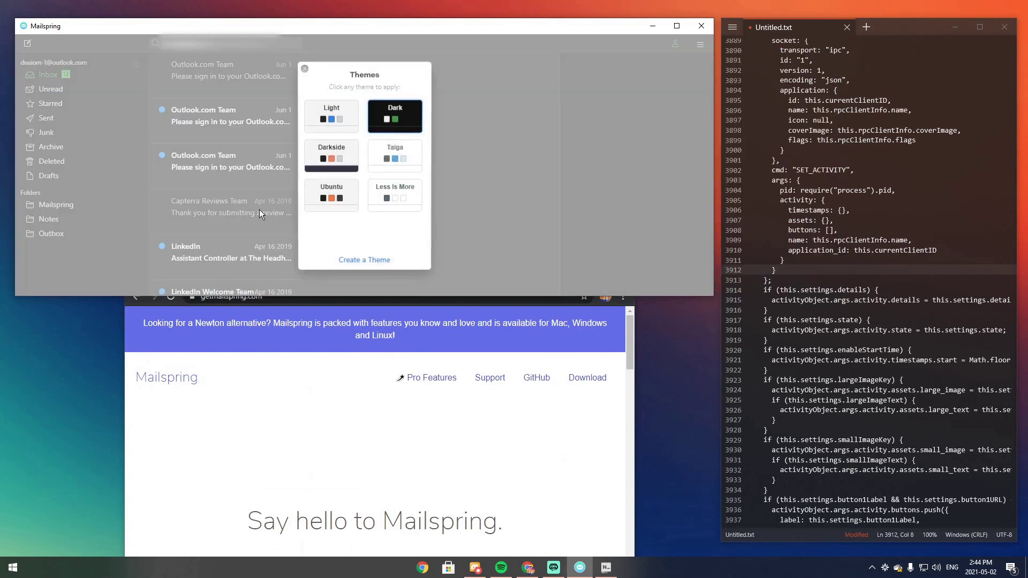
left_click(336, 110)
left_click(395, 191)
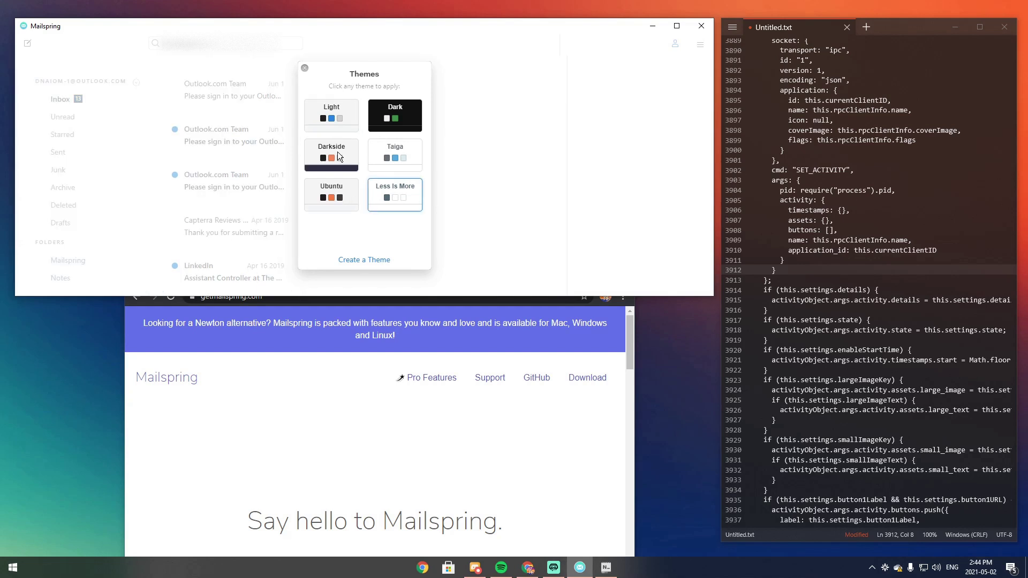
left_click(339, 156)
left_click(393, 118)
left_click(516, 174)
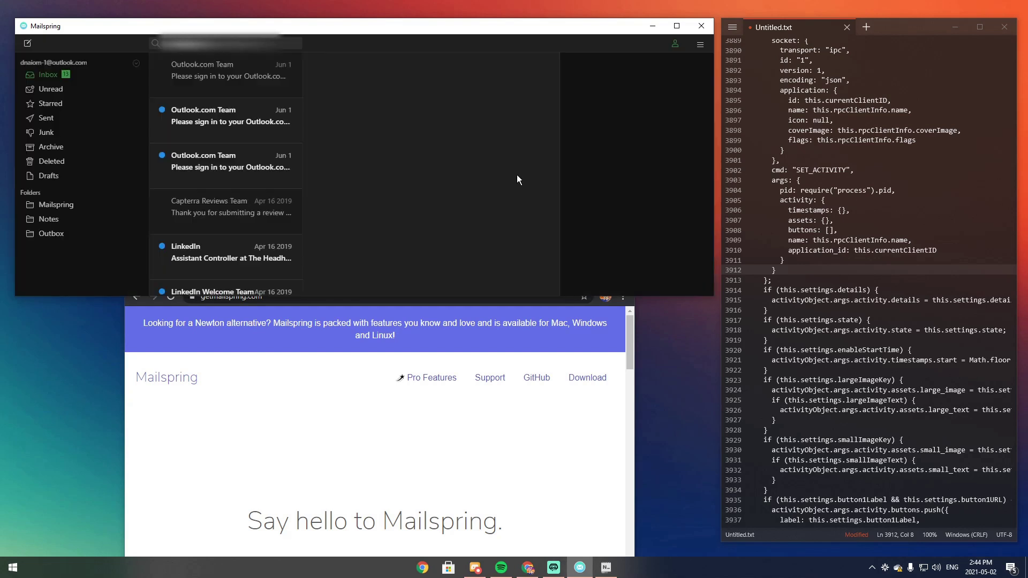
- Close Mailspring, view the Notepads Store page in maximized Chrome, then minimize Chrome and center Notepads
left_click(703, 27)
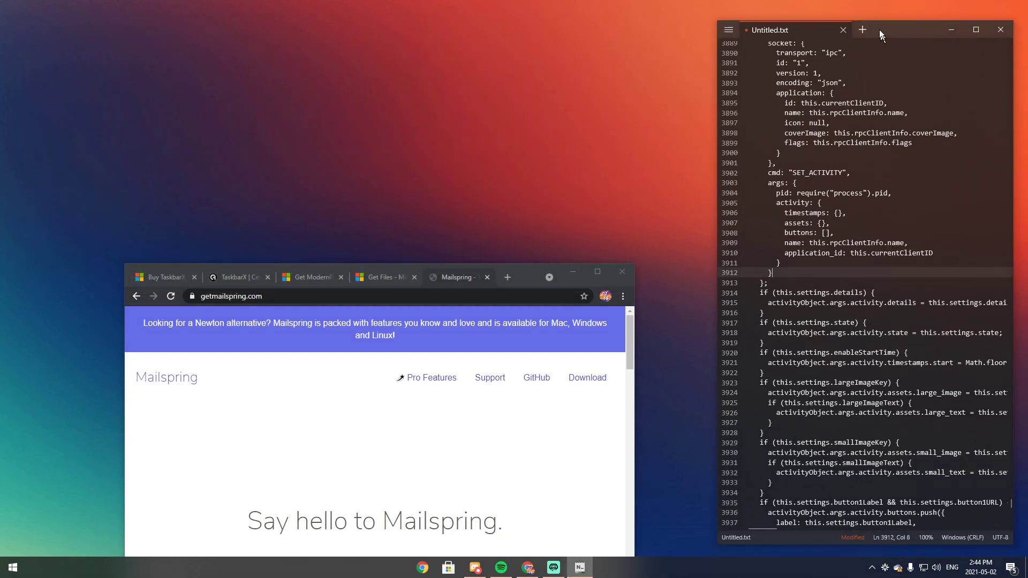
left_click_drag(879, 30, 868, 23)
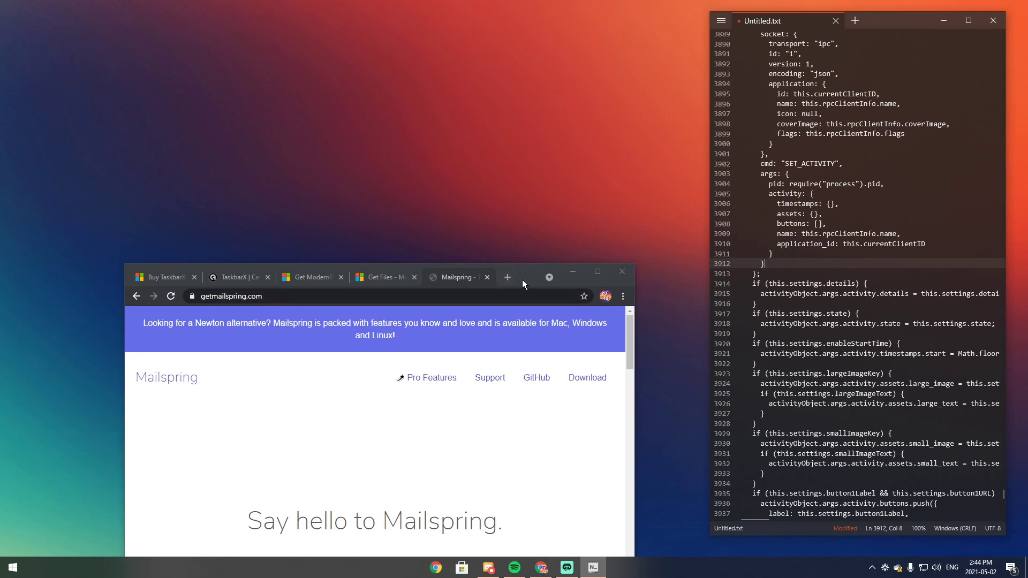
double_click(522, 279)
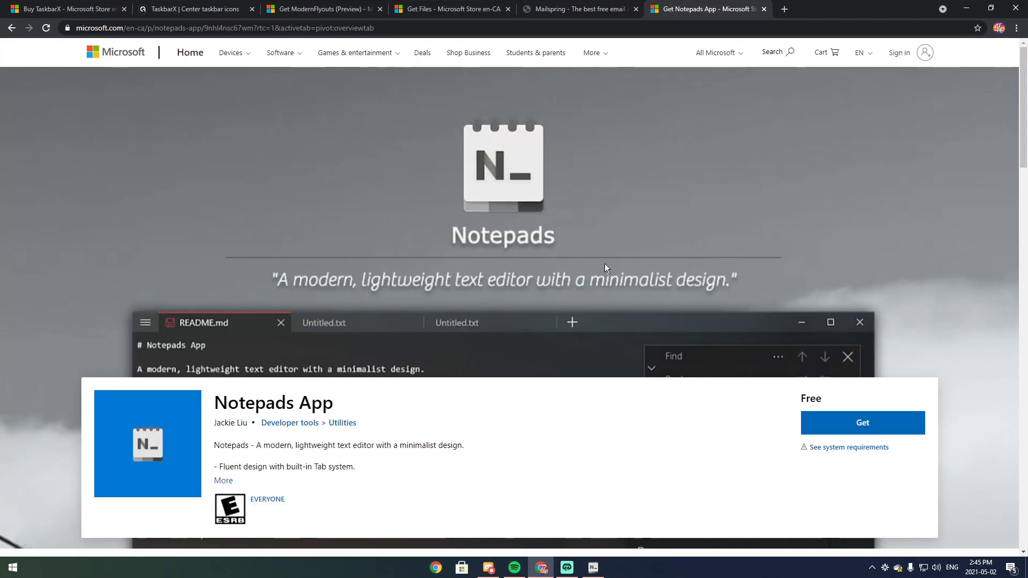
scroll(516, 296, "down", 2)
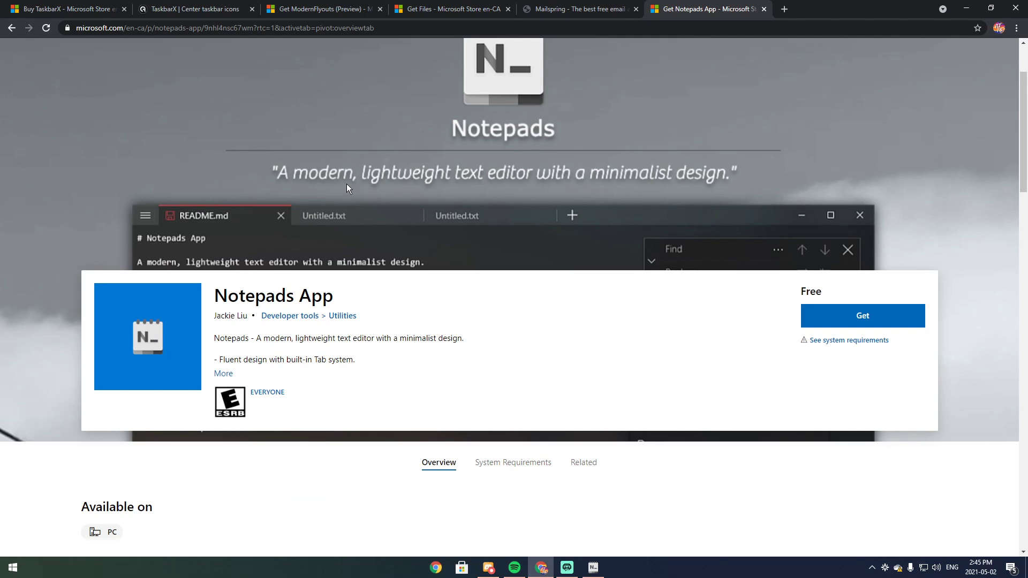
left_click(967, 8)
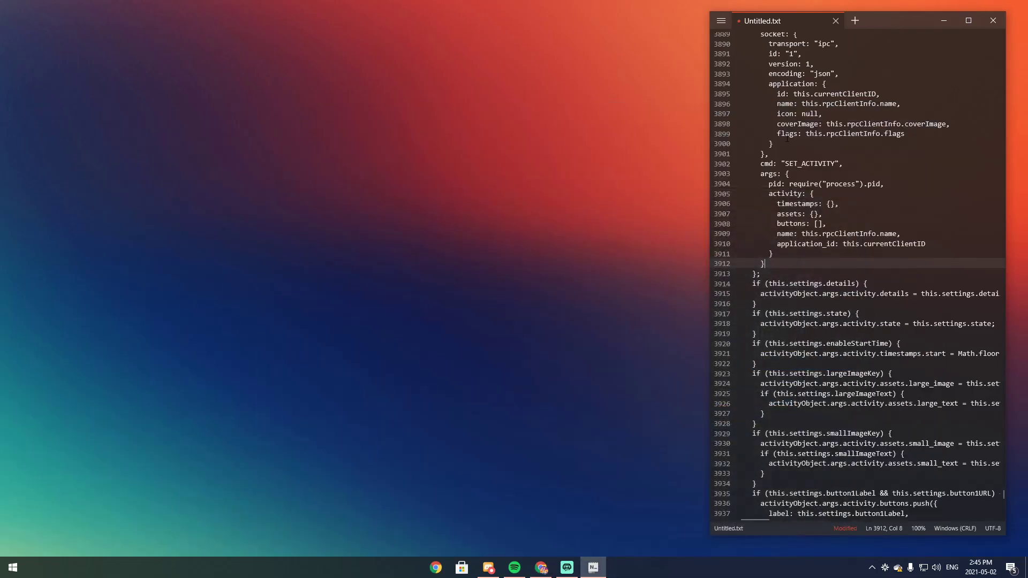
left_click_drag(891, 22, 730, 21)
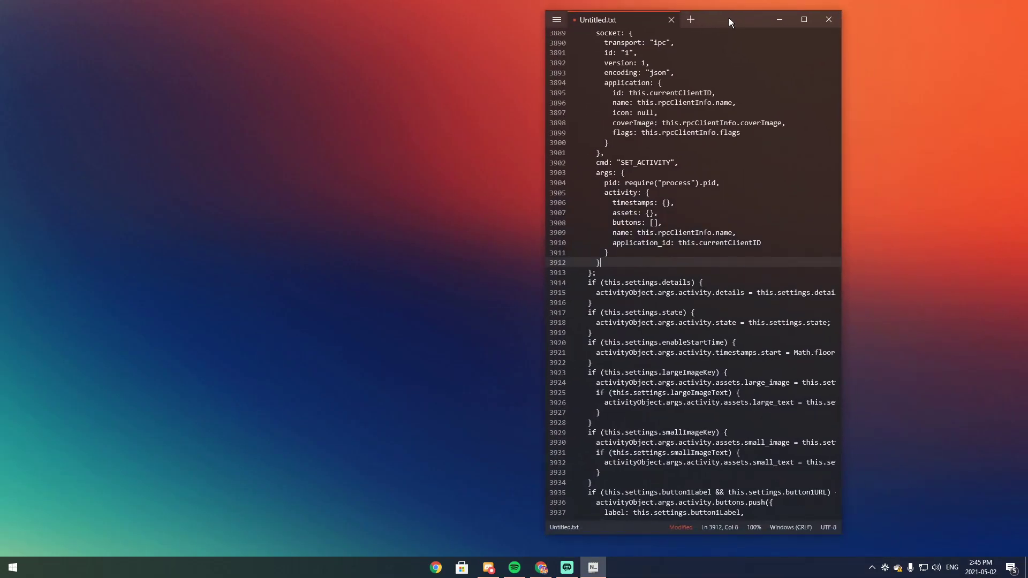